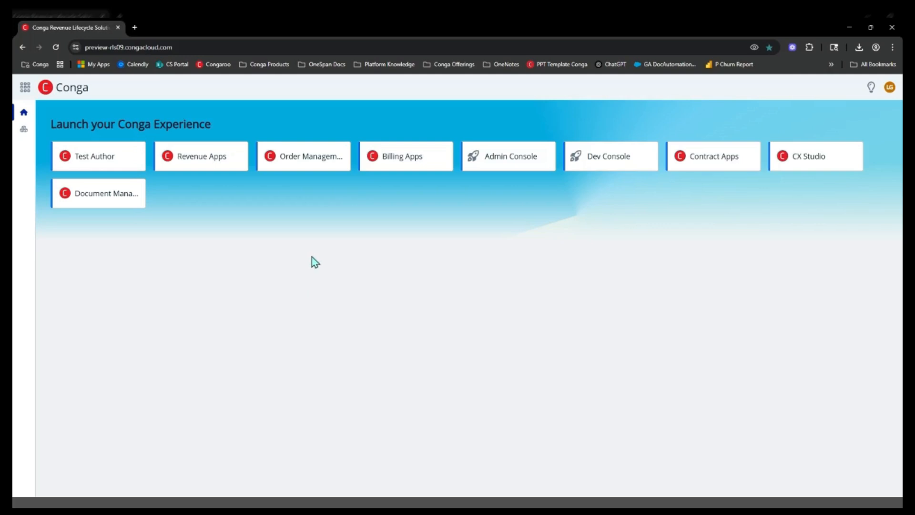
# - Open the template list in the Conga Sign settings of Document Management
pyautogui.click(101, 201)
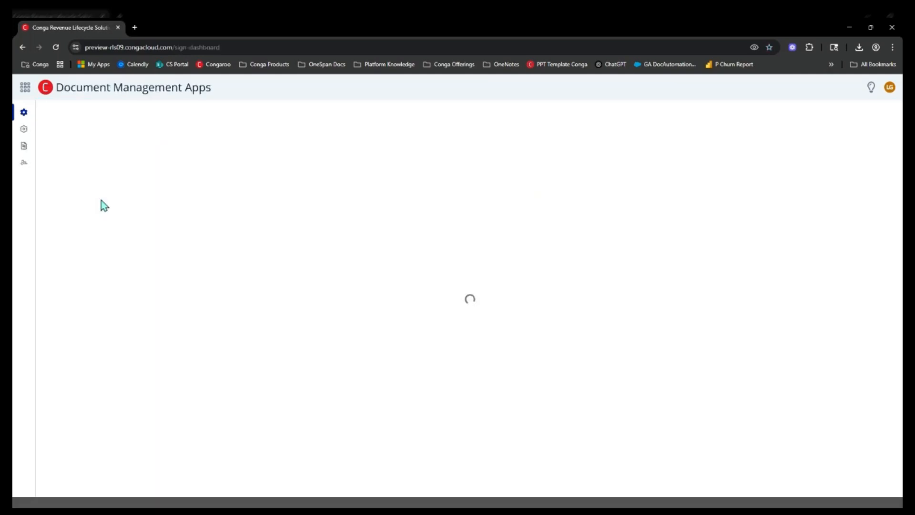
pyautogui.click(24, 167)
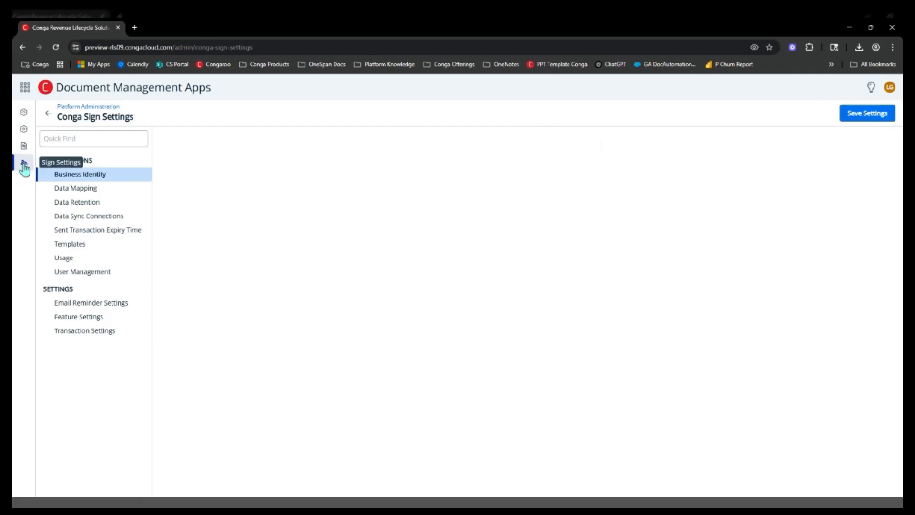
pyautogui.click(83, 250)
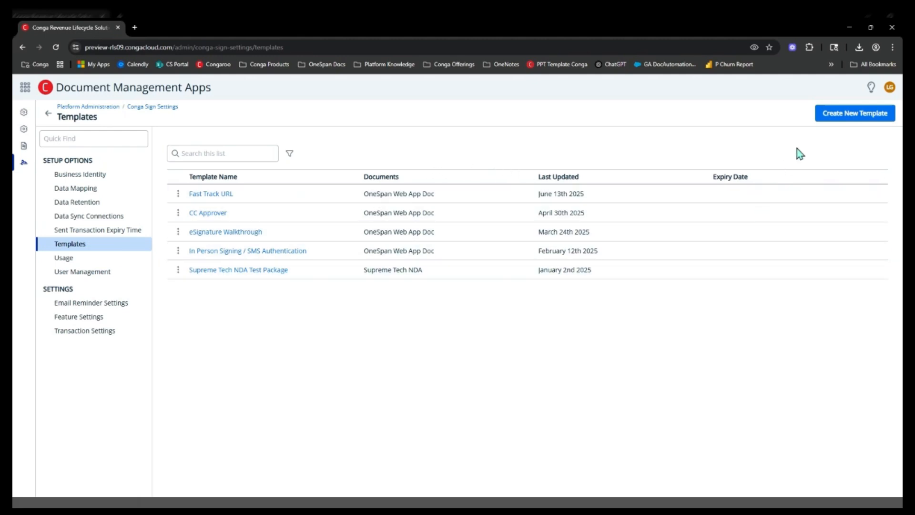
# - Create a new template named "Contract Agreement" with the description left blank
pyautogui.click(851, 119)
pyautogui.click(451, 250)
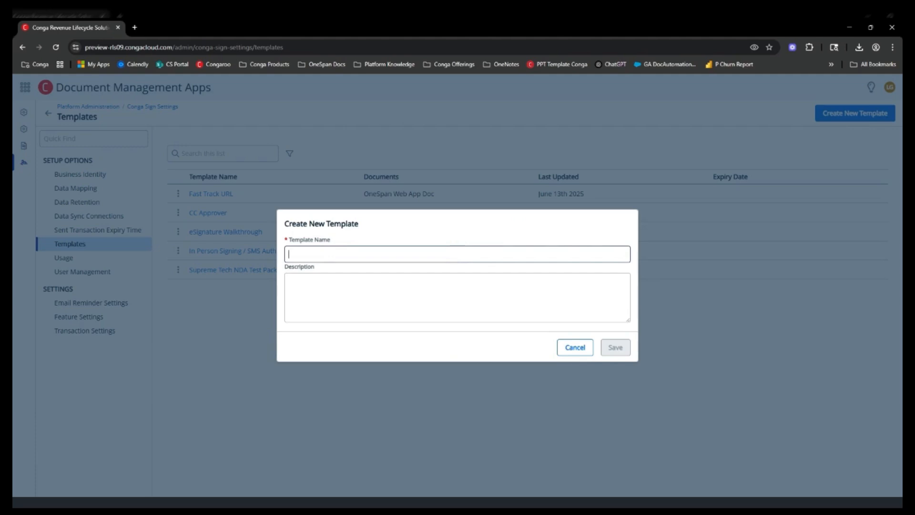
pyautogui.write('Contract Agreement')
pyautogui.click(464, 305)
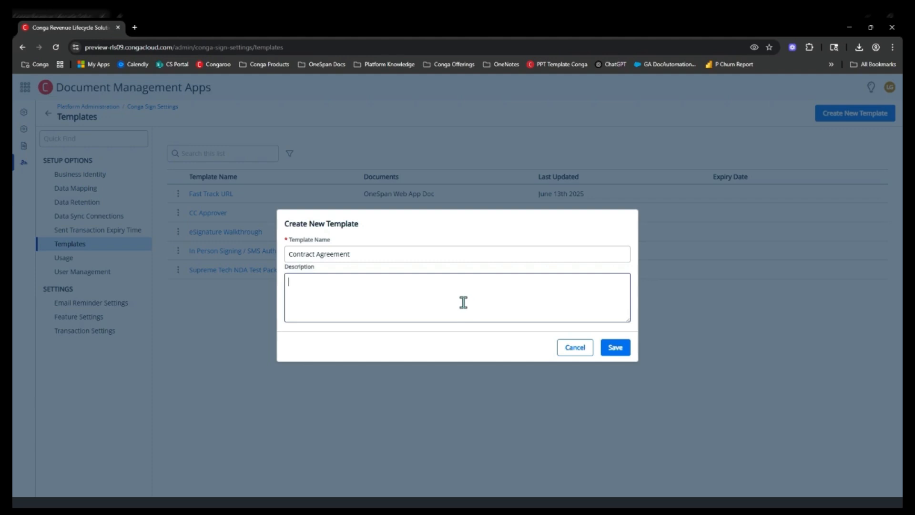
pyautogui.click(612, 348)
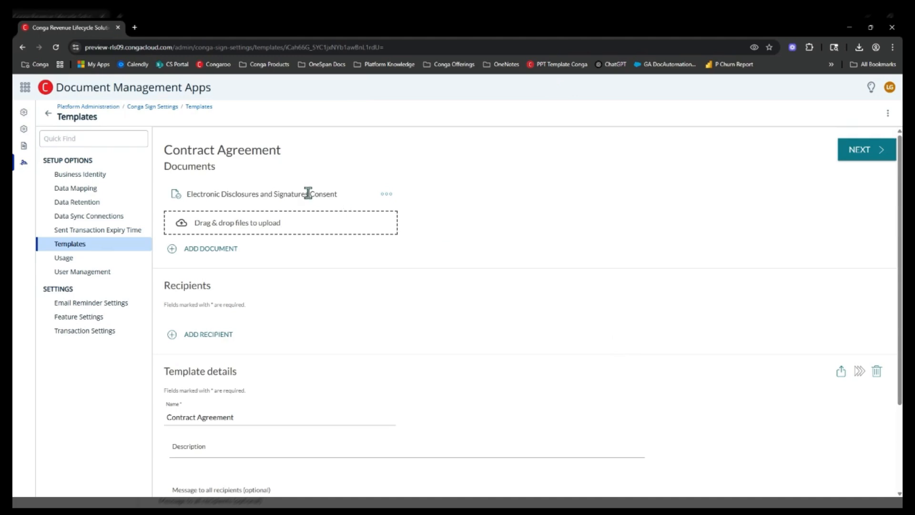
# - Replace the Electronic Disclosures and Signatures Consent document in the template with OneSpan Web App Doc
pyautogui.click(385, 194)
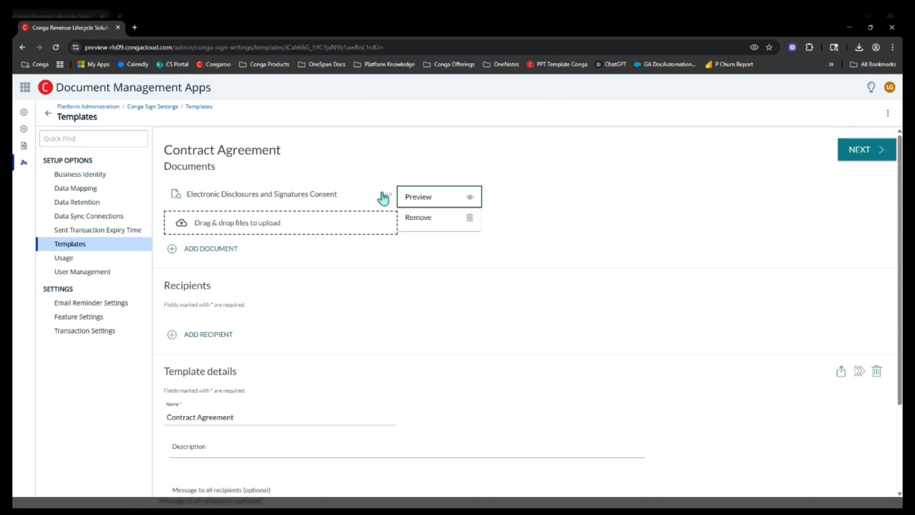
pyautogui.click(431, 224)
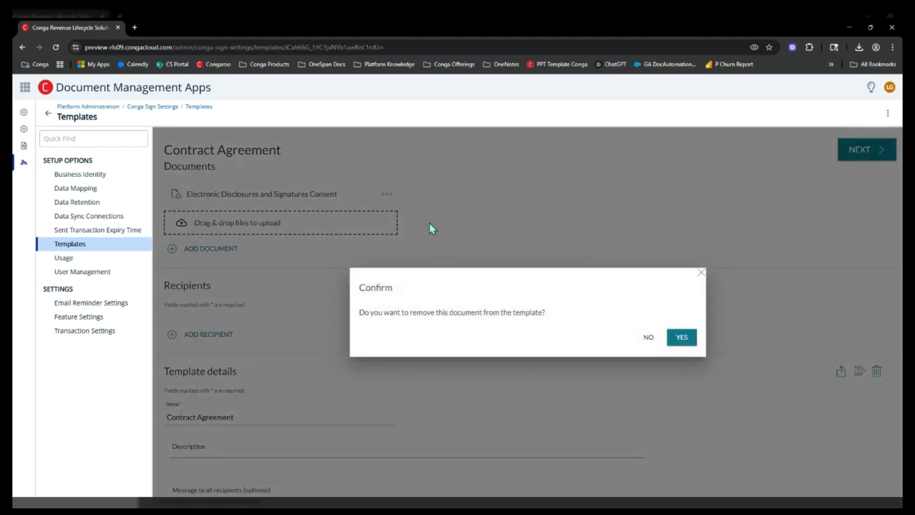
pyautogui.click(677, 337)
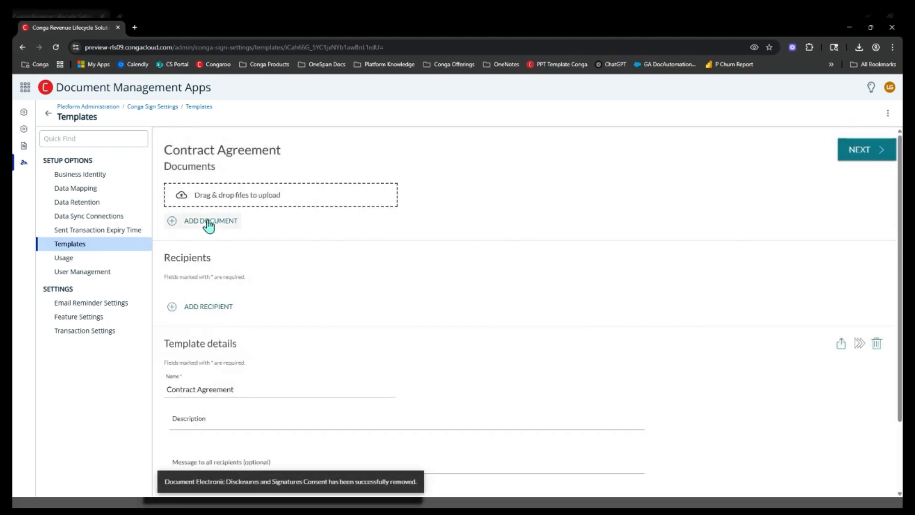
pyautogui.click(209, 225)
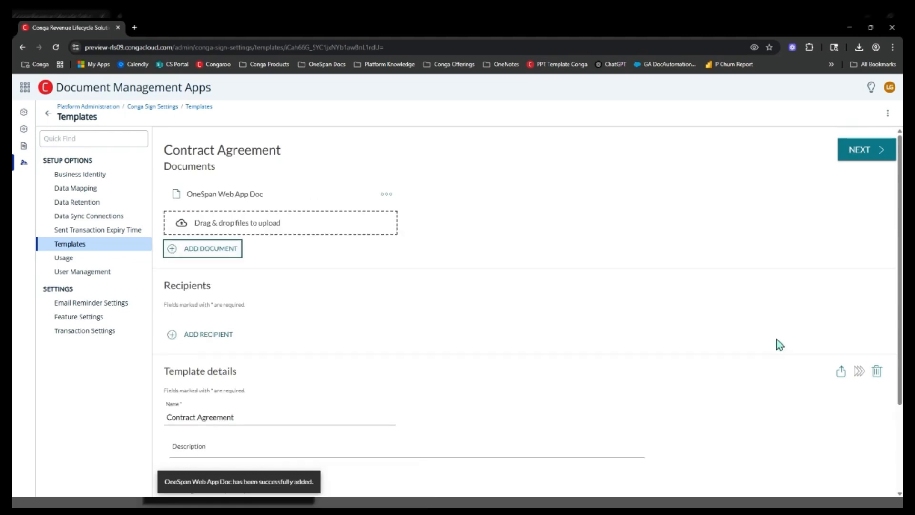
# - Add a first recipient, change its type from Placeholder to Recipient, and fill in the details from the first saved contact
pyautogui.scroll(-2, 529, 211)
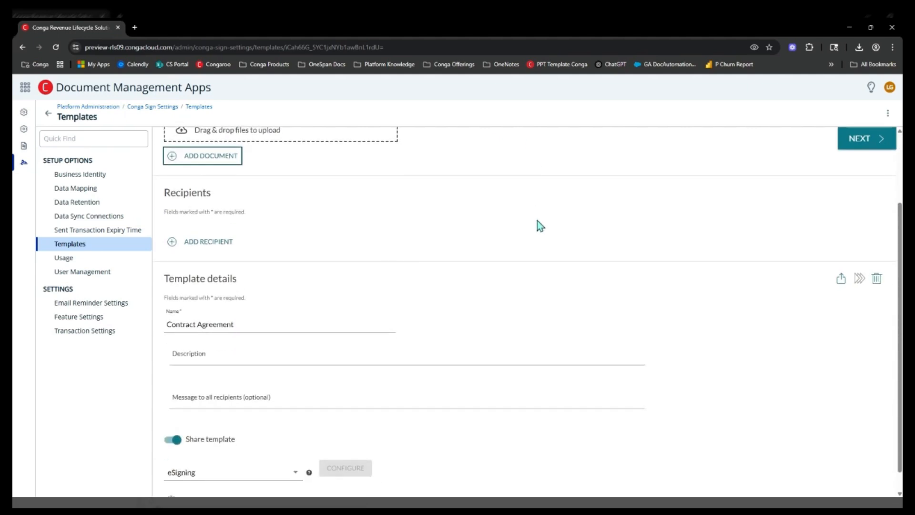
pyautogui.click(230, 242)
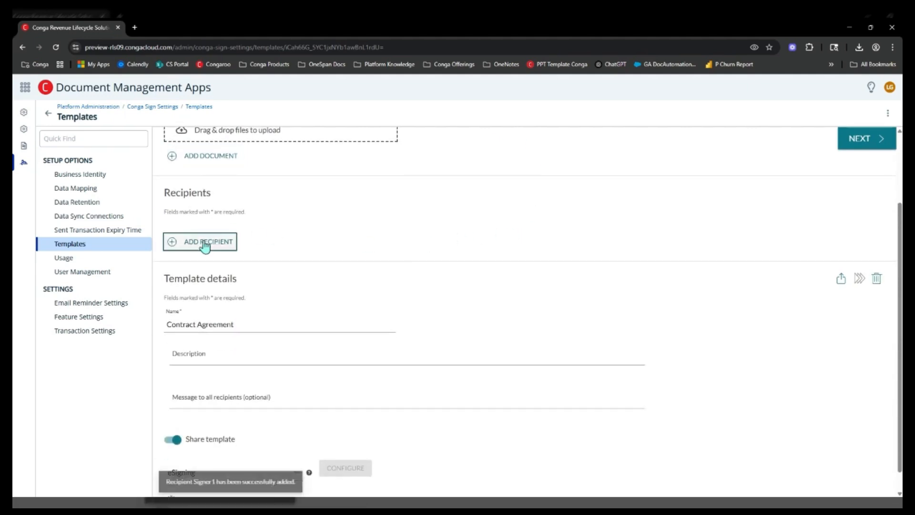
pyautogui.click(187, 247)
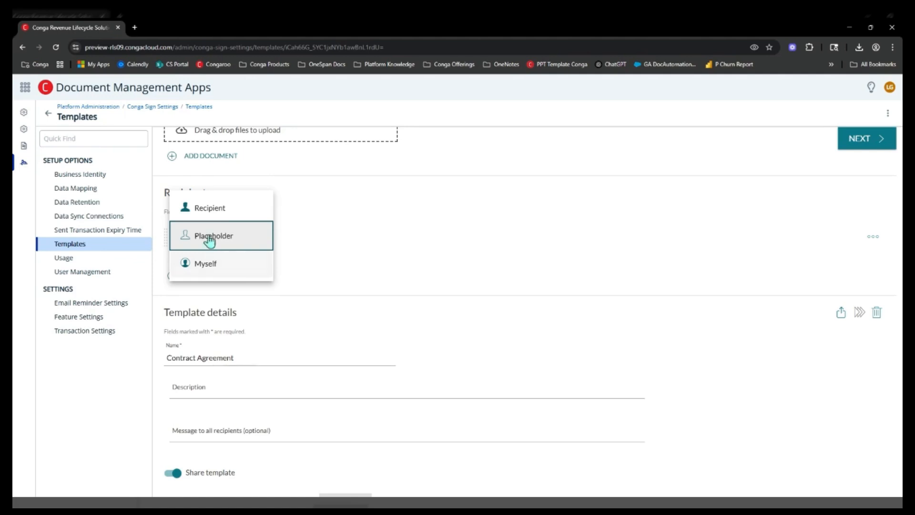
pyautogui.click(213, 213)
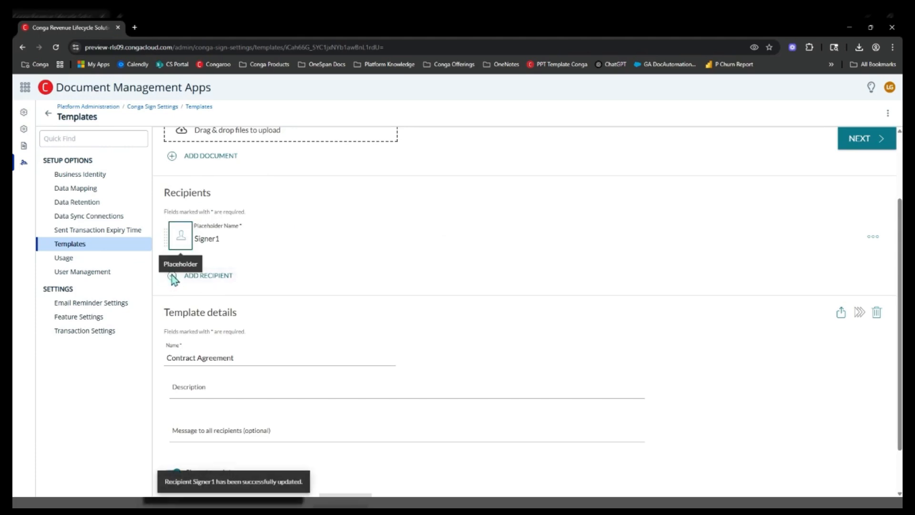
pyautogui.click(179, 236)
pyautogui.click(215, 213)
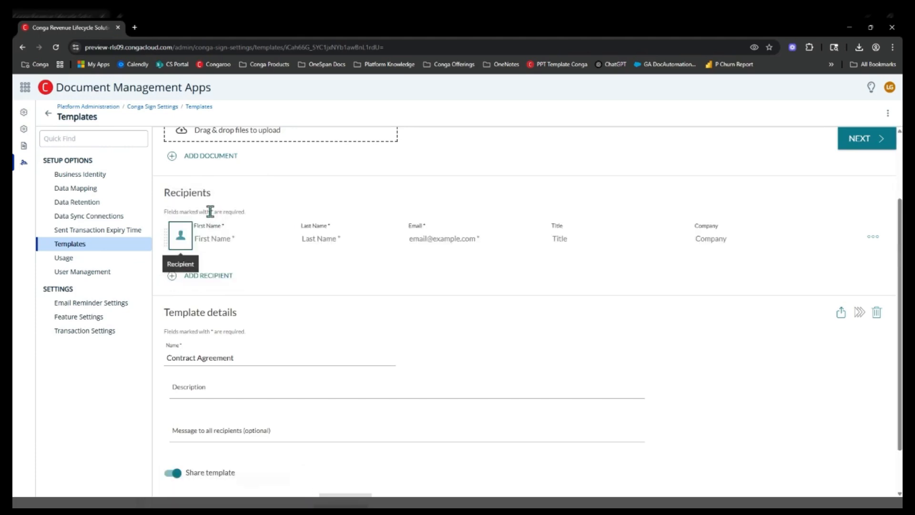
pyautogui.click(227, 236)
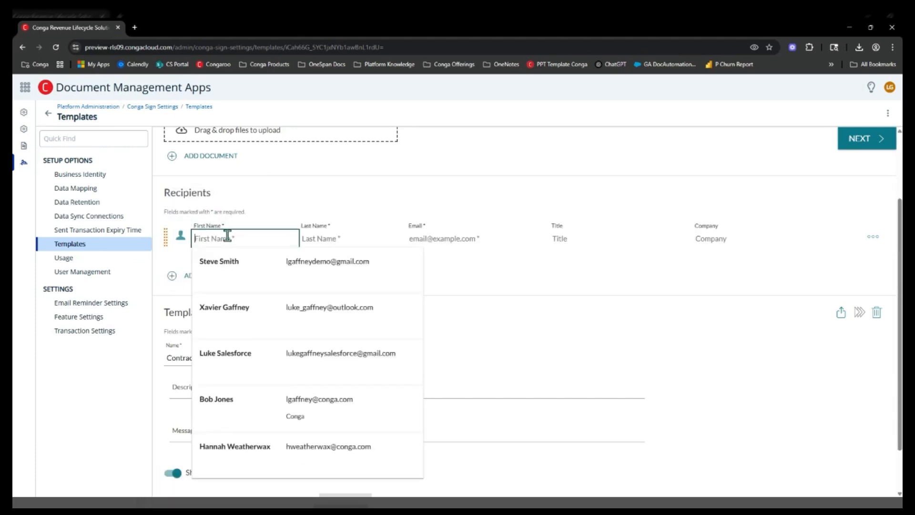
pyautogui.click(242, 261)
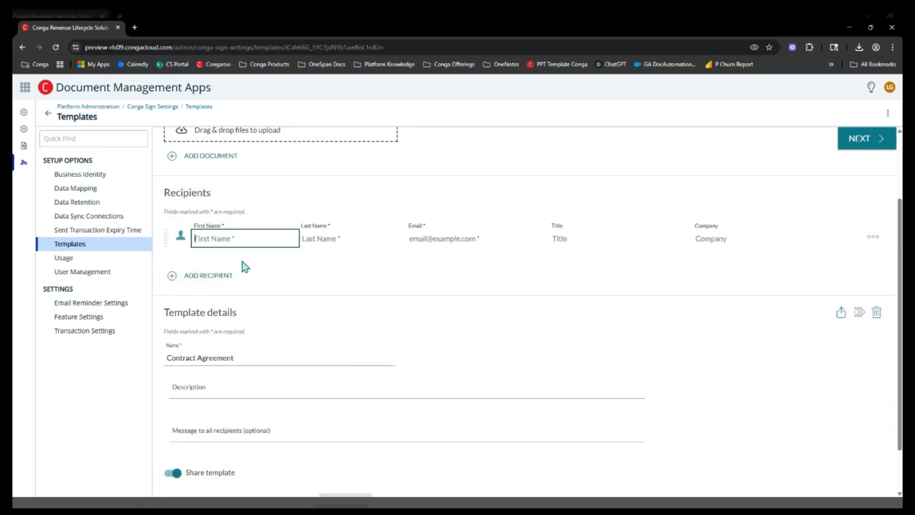
# - Add two more recipients, keeping Signer2 as a placeholder and setting the third one's type to Myself
pyautogui.click(195, 280)
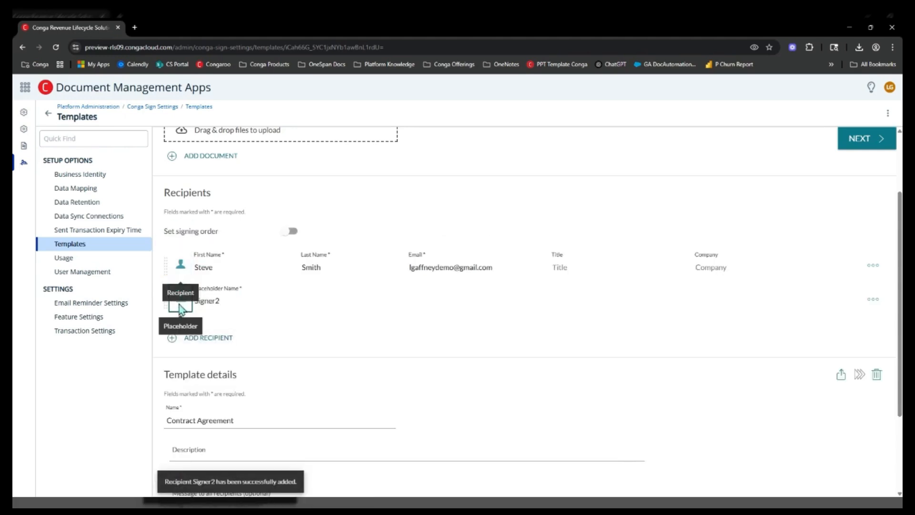
pyautogui.click(172, 338)
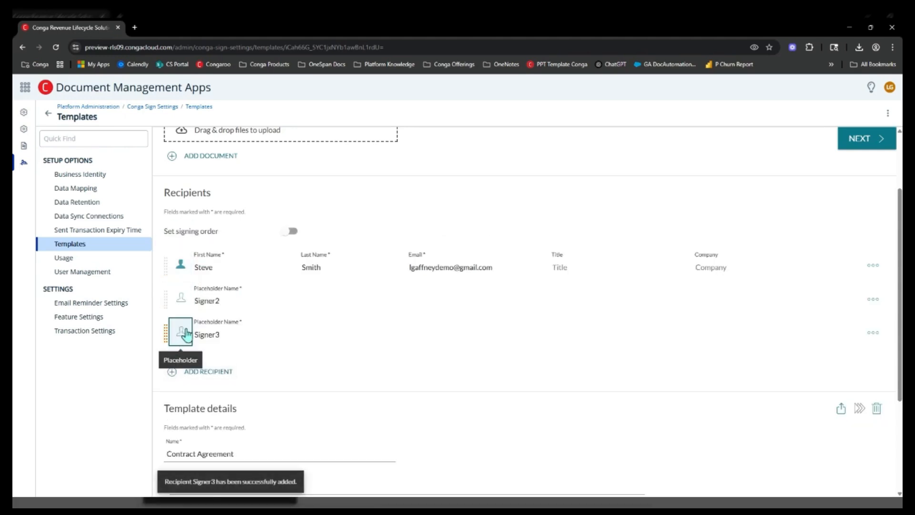
pyautogui.click(185, 335)
pyautogui.click(204, 362)
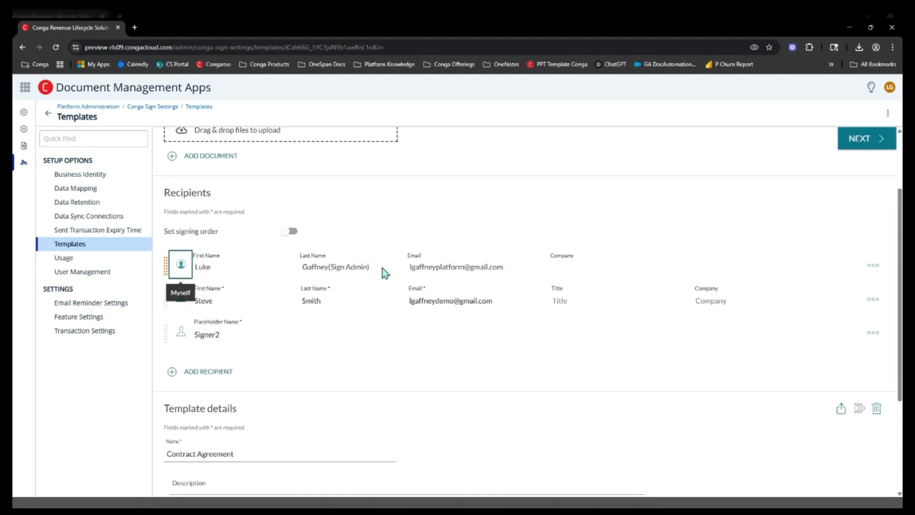
# - Review the named recipient's entry, the template sharing option, and the additional language, timezone, reminder, expiration and upload settings
pyautogui.click(217, 300)
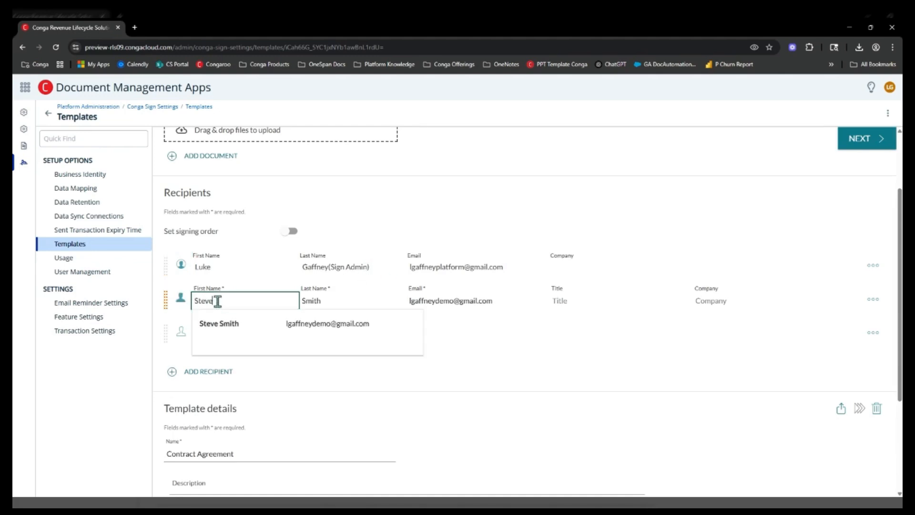
pyautogui.click(539, 328)
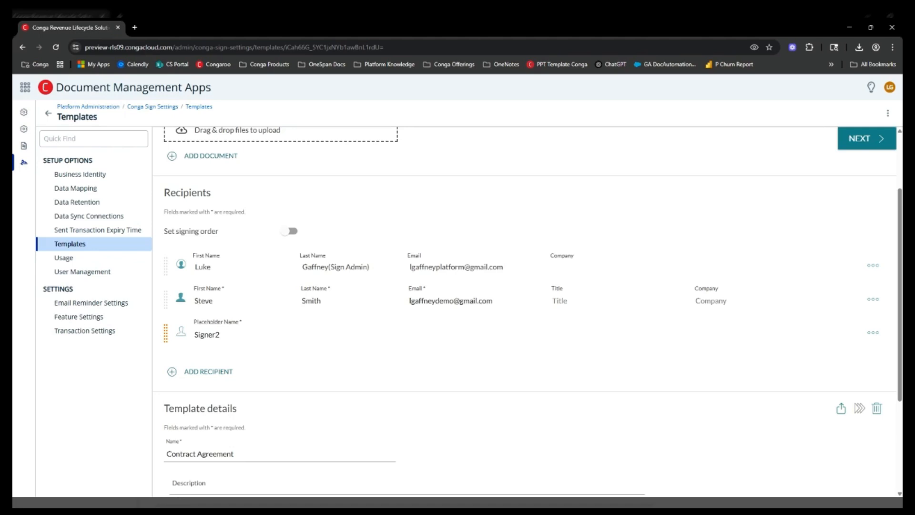
pyautogui.scroll(-3, 465, 333)
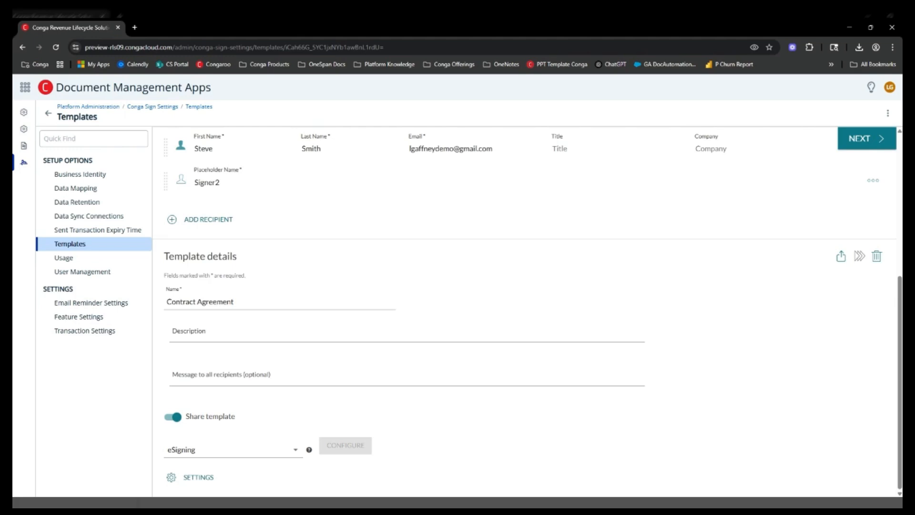
pyautogui.click(174, 418)
pyautogui.click(174, 417)
pyautogui.click(196, 478)
pyautogui.scroll(-4, 522, 393)
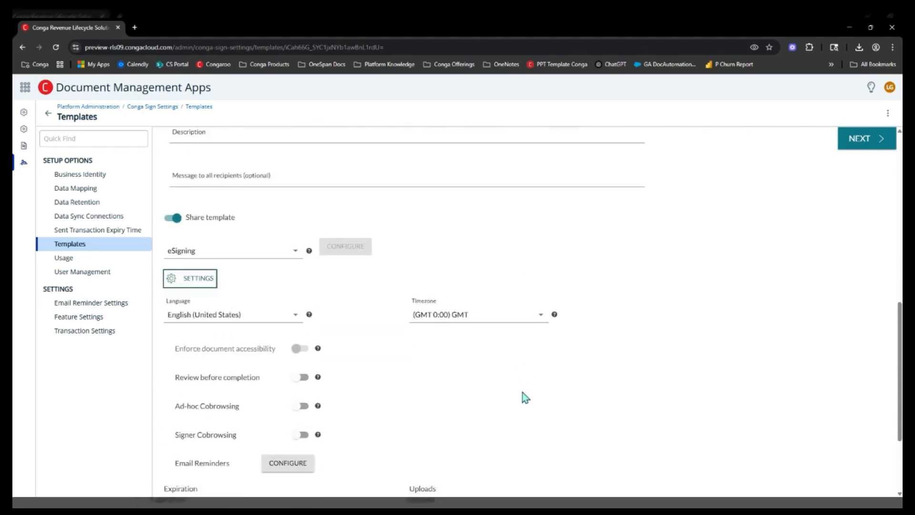
pyautogui.scroll(-3, 523, 393)
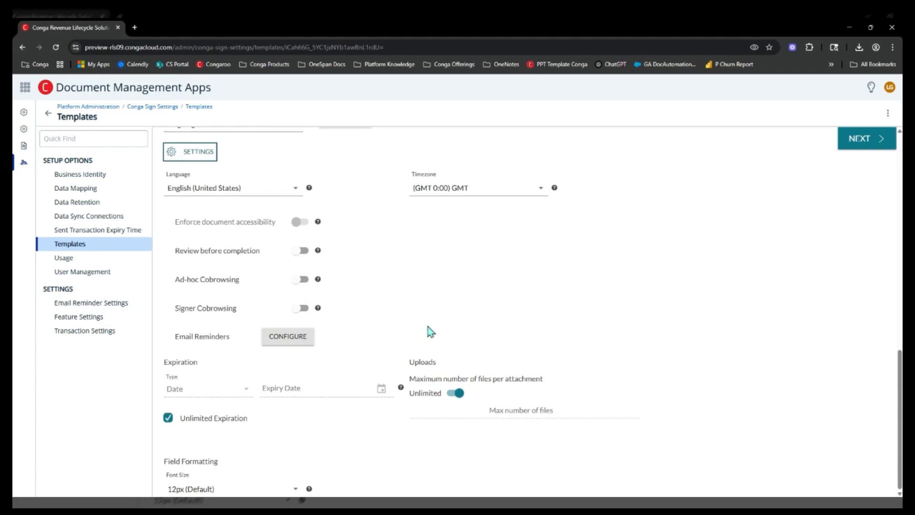
pyautogui.scroll(5, 429, 329)
pyautogui.scroll(7, 430, 331)
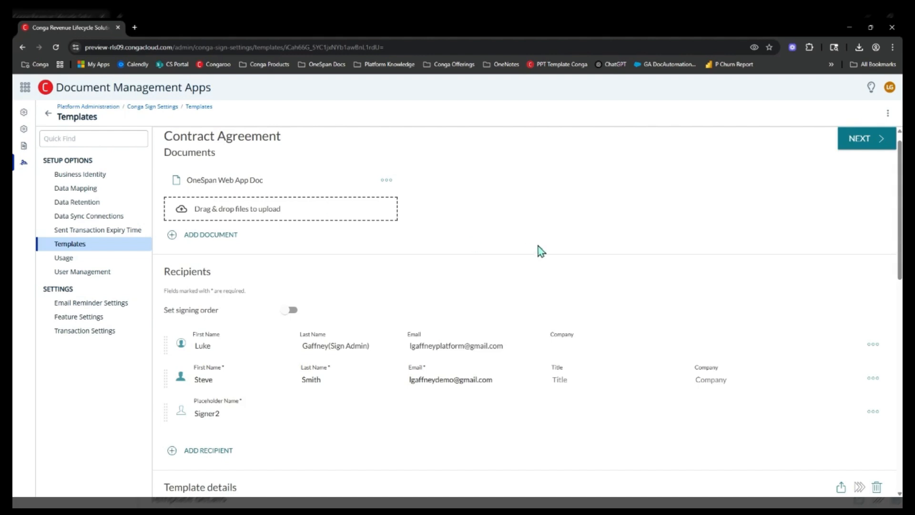
pyautogui.scroll(1, 539, 247)
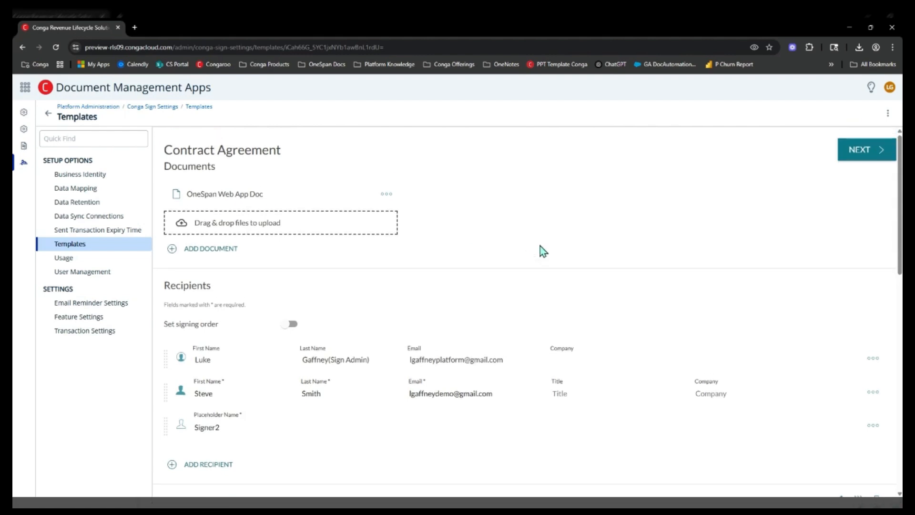
# - Continue to the document's field designer, check each listed recipient, and make the Myself recipient the active signer
pyautogui.click(862, 156)
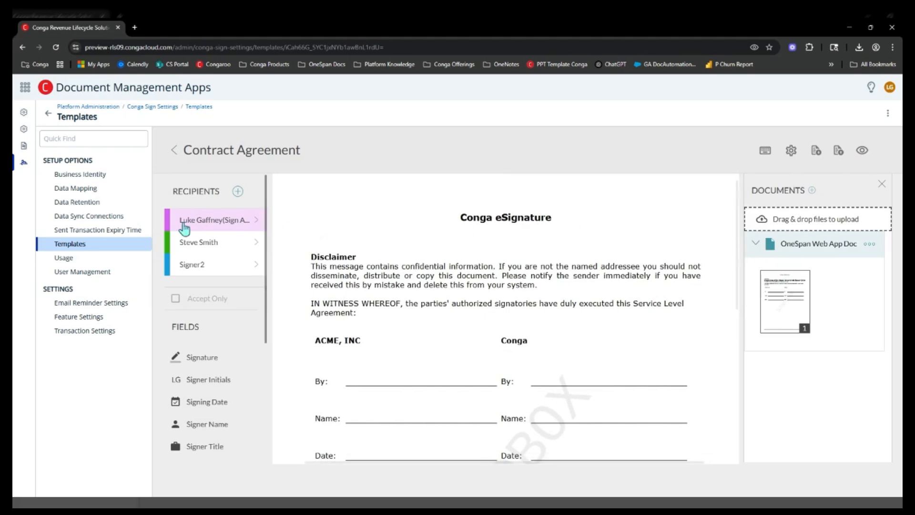
pyautogui.click(205, 243)
pyautogui.click(210, 271)
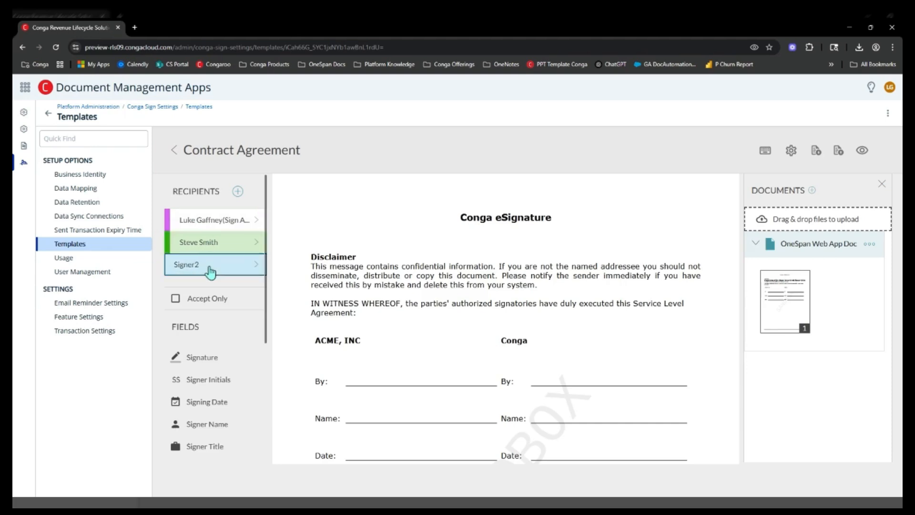
pyautogui.click(197, 236)
pyautogui.click(196, 229)
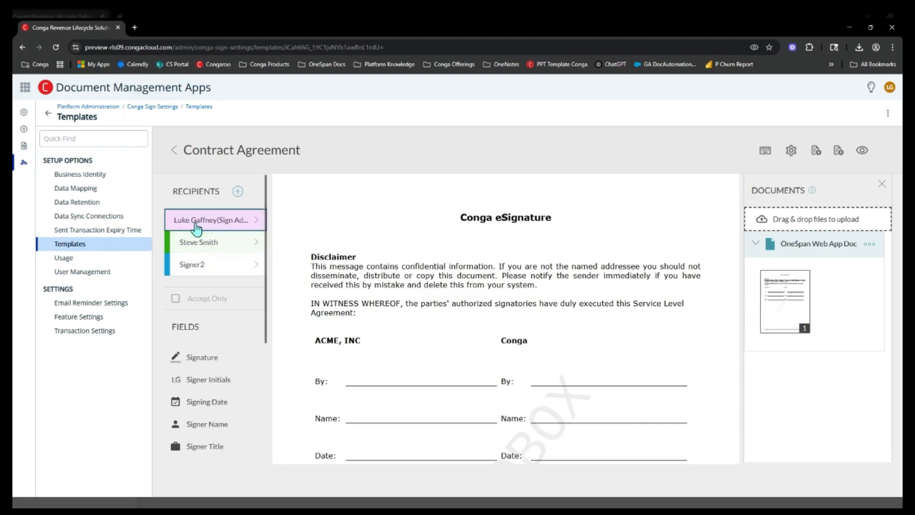
# - Place the active signer's signature field on the ACME, INC By line and a signing date field on its Date line
pyautogui.scroll(-1, 210, 226)
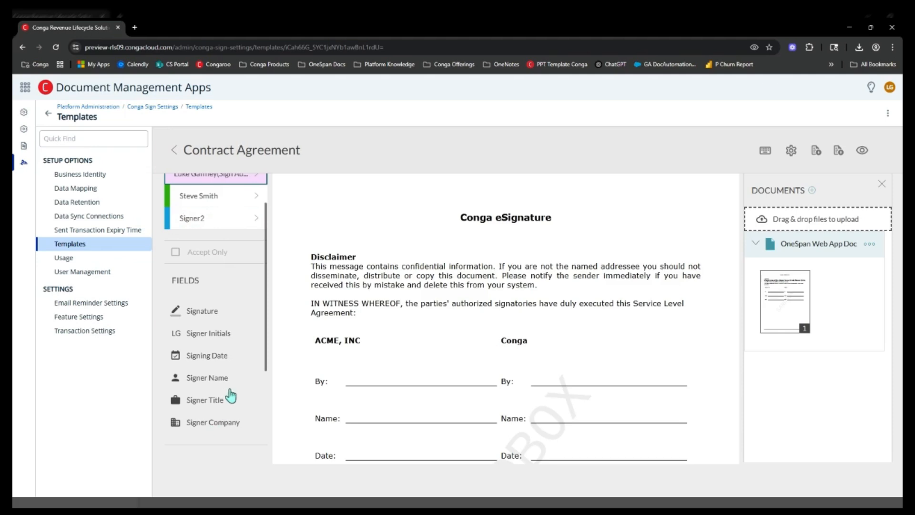
pyautogui.scroll(-1, 231, 395)
pyautogui.click(204, 271)
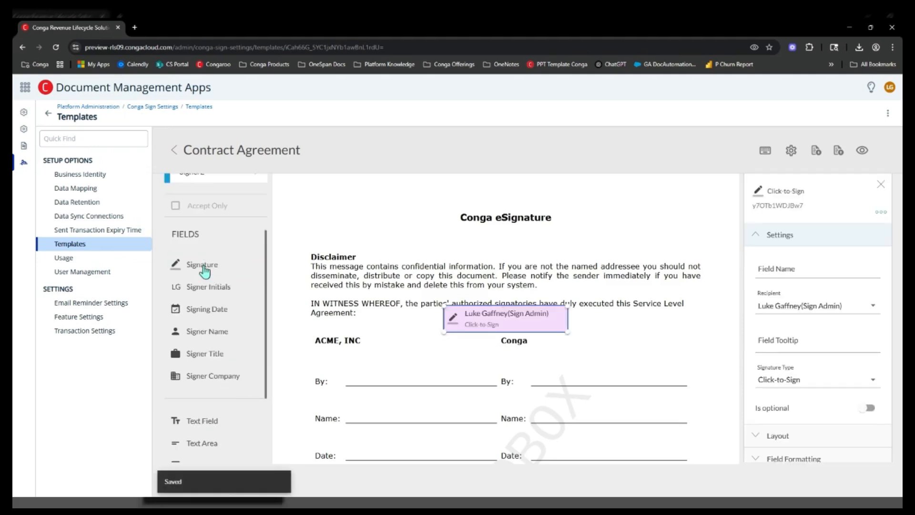
pyautogui.scroll(-1, 523, 321)
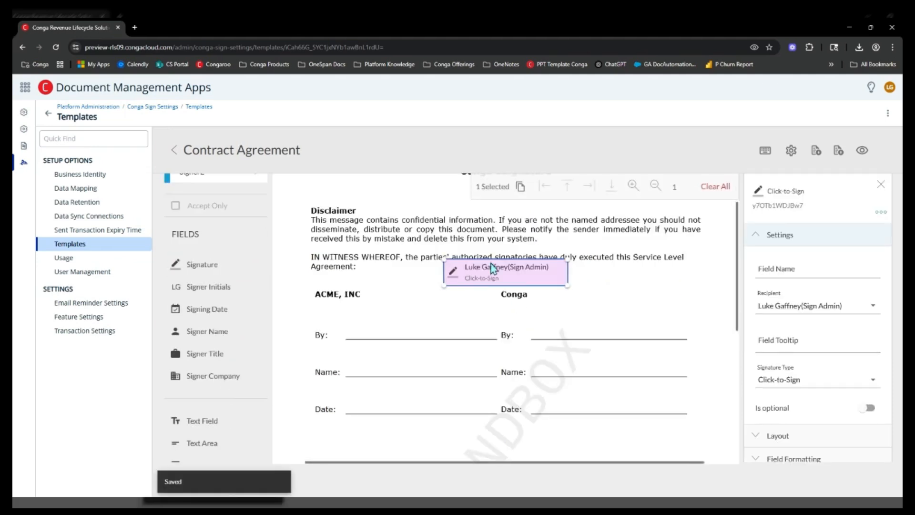
pyautogui.moveTo(517, 281); pyautogui.dragTo(418, 327)
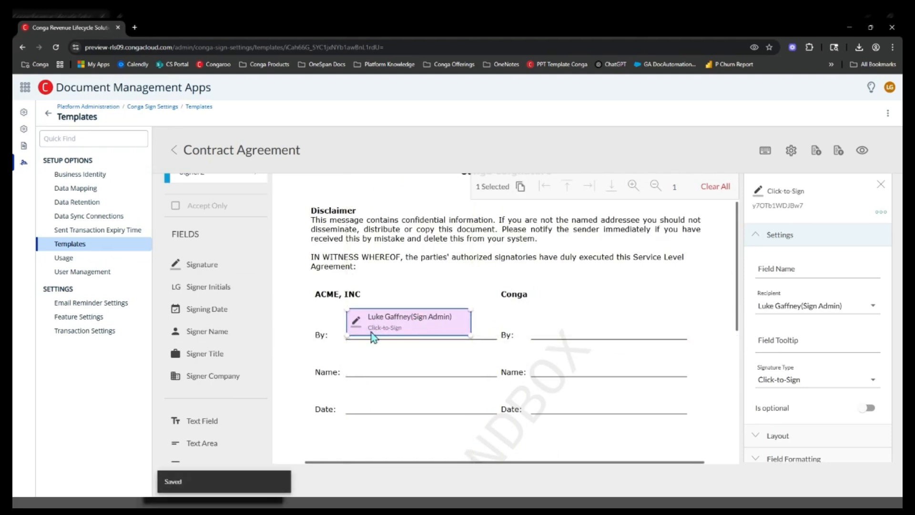
pyautogui.moveTo(205, 309)
pyautogui.mouseDown()
pyautogui.moveTo(517, 359)
pyautogui.moveTo(416, 397)
pyautogui.mouseUp()
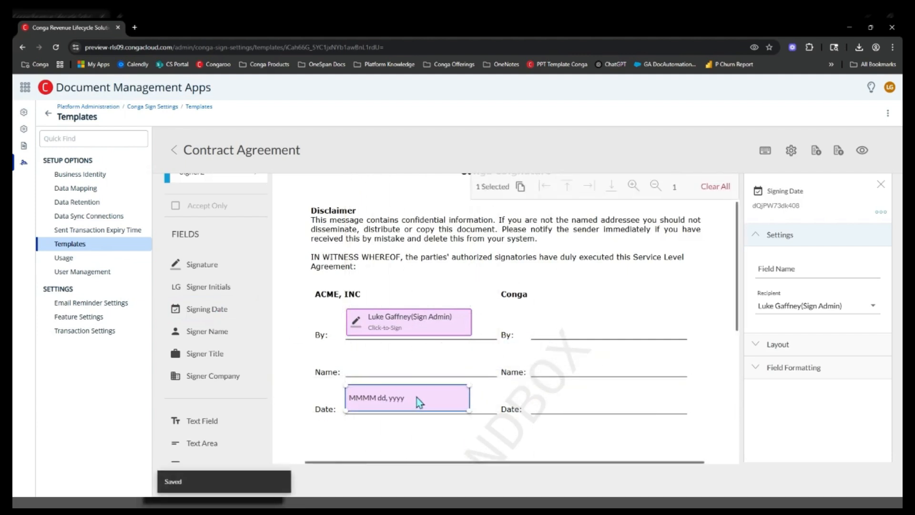
# - Place the active signer's name field on the ACME, INC Name line, and make the second listed recipient the active signer
pyautogui.moveTo(212, 333); pyautogui.dragTo(395, 359)
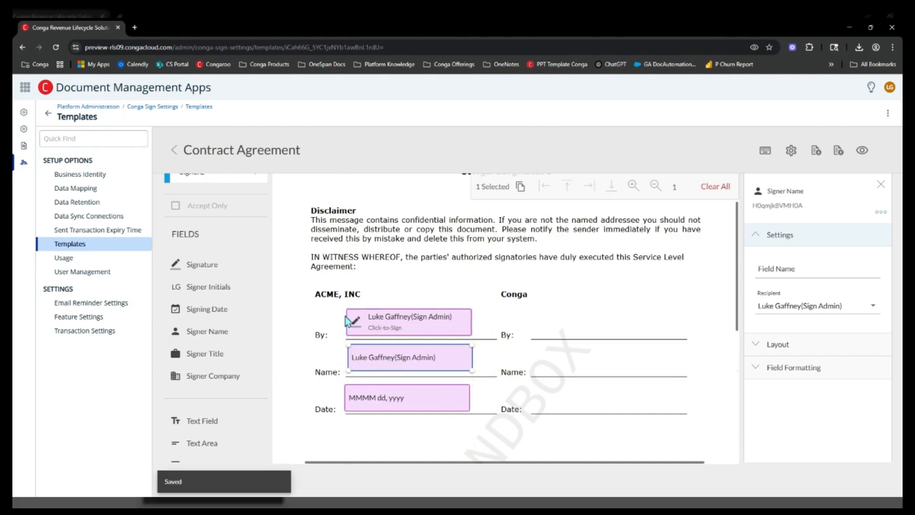
pyautogui.scroll(2, 347, 322)
pyautogui.scroll(3, 221, 301)
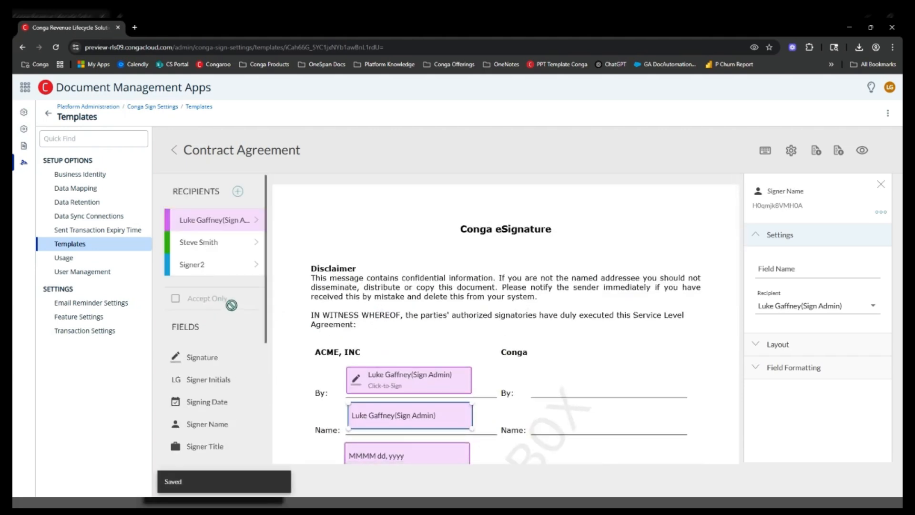
pyautogui.click(199, 243)
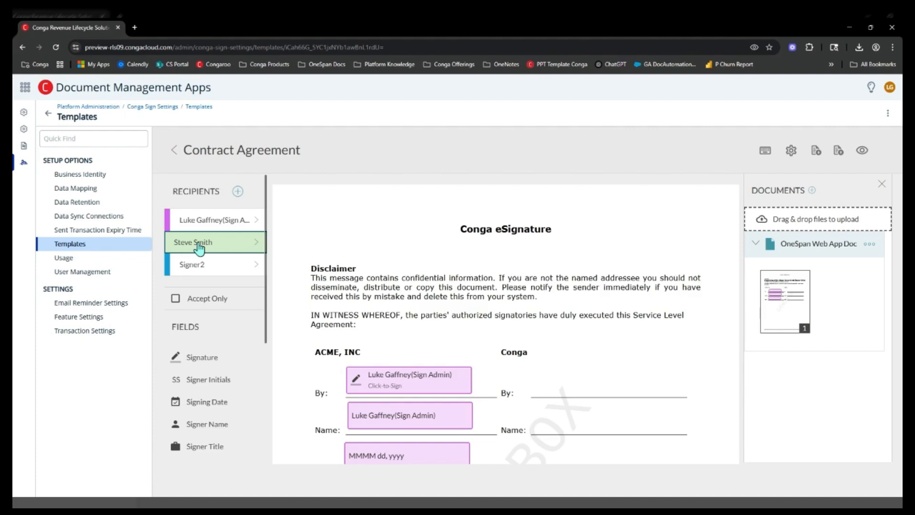
# - Add a signature field for the second recipient and position it on the Conga By line
pyautogui.scroll(-1, 208, 259)
pyautogui.click(195, 314)
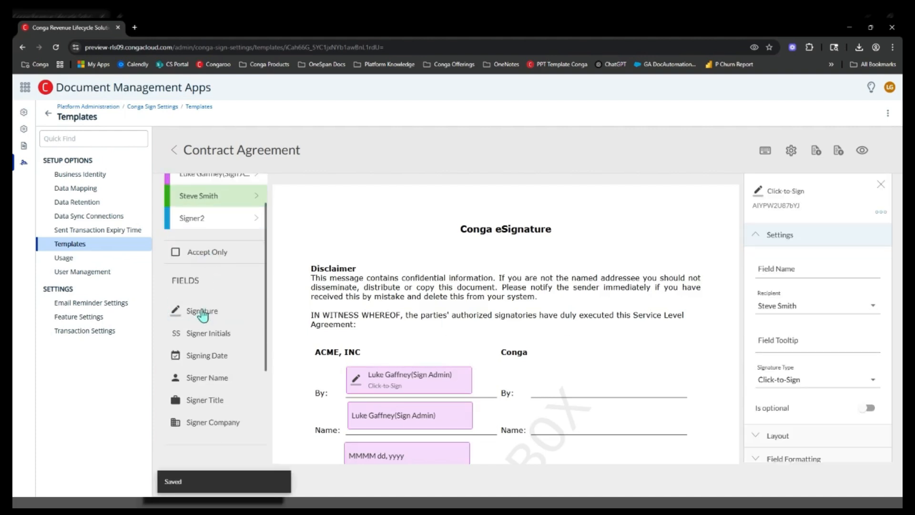
pyautogui.scroll(-2, 546, 309)
pyautogui.moveTo(546, 309); pyautogui.dragTo(600, 291)
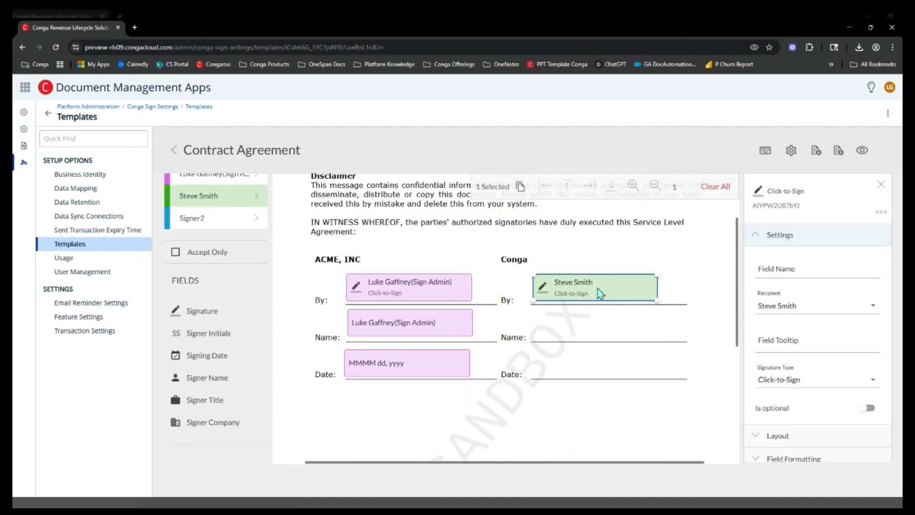
# - Place the second recipient's signer name field on the Conga Name line and a signing date field on its Date line
pyautogui.click(202, 377)
pyautogui.moveTo(503, 398); pyautogui.dragTo(591, 327)
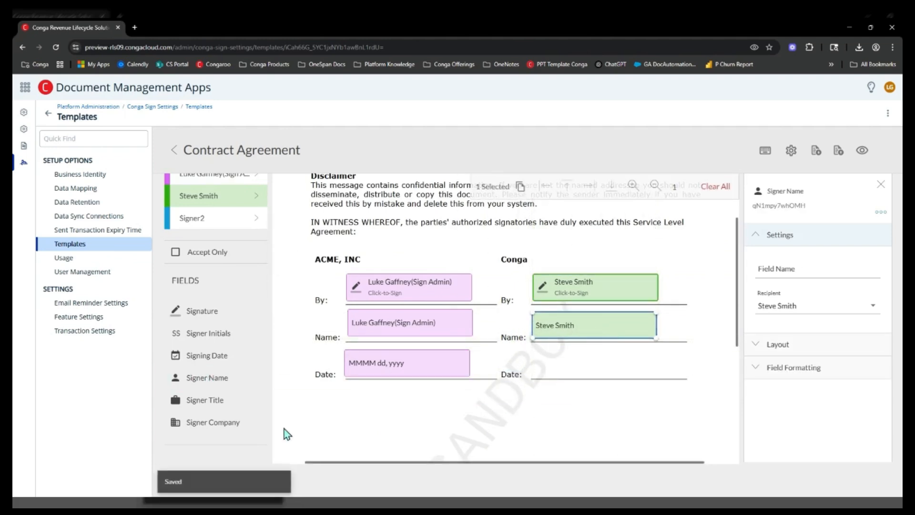
pyautogui.click(203, 356)
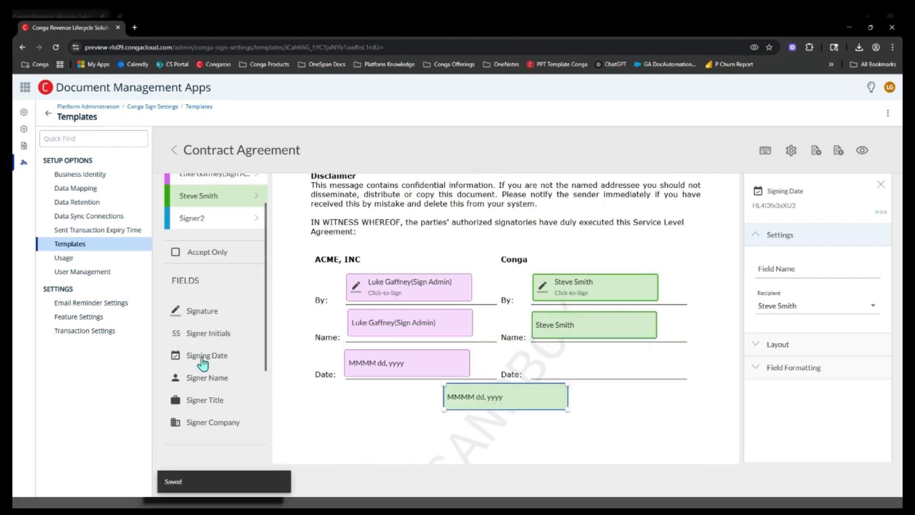
pyautogui.moveTo(500, 402); pyautogui.dragTo(590, 366)
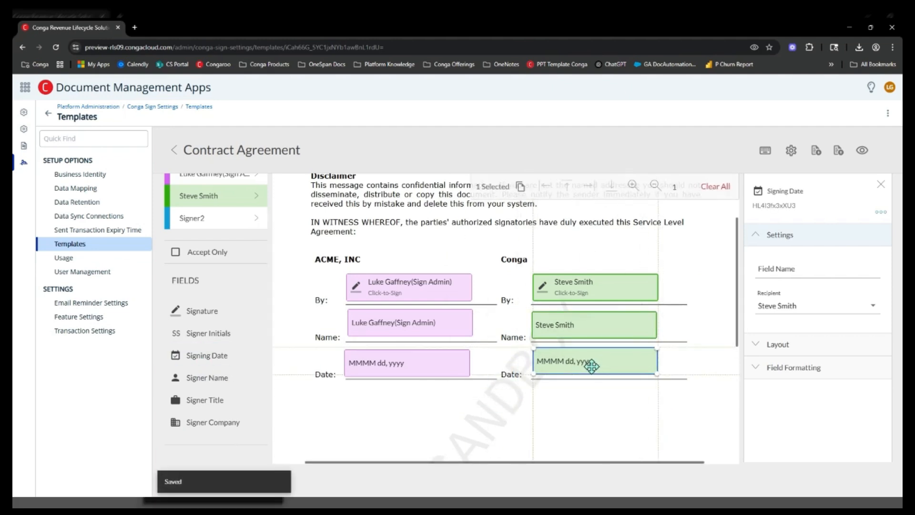
# - Leave the field designer and return to the list of Conga Sign templates
pyautogui.scroll(2, 539, 399)
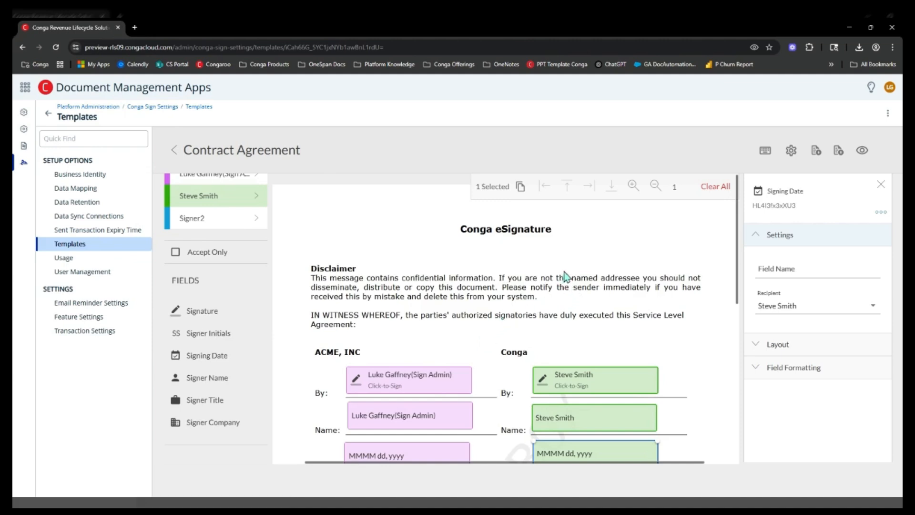
pyautogui.click(174, 151)
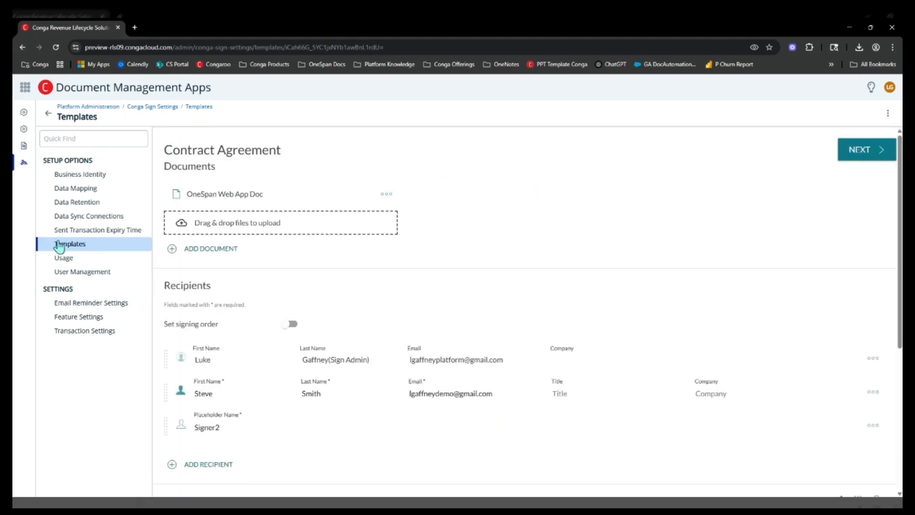
pyautogui.click(75, 245)
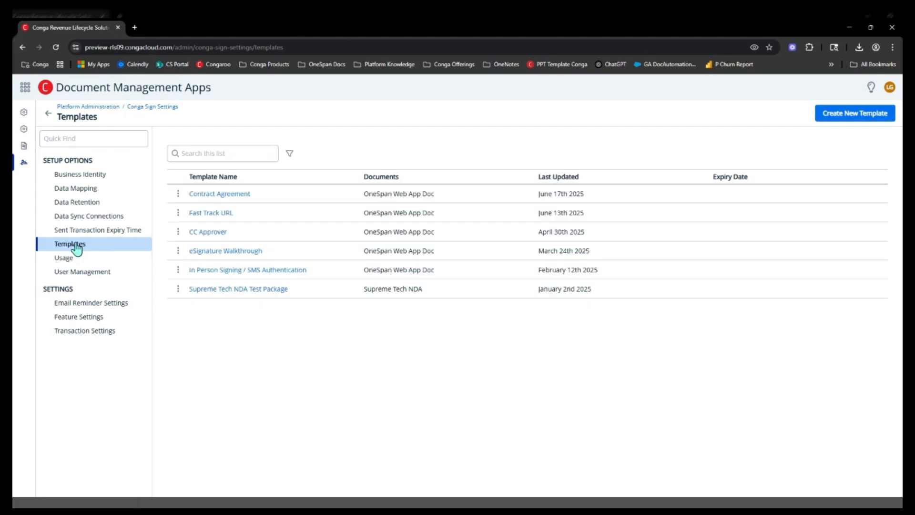